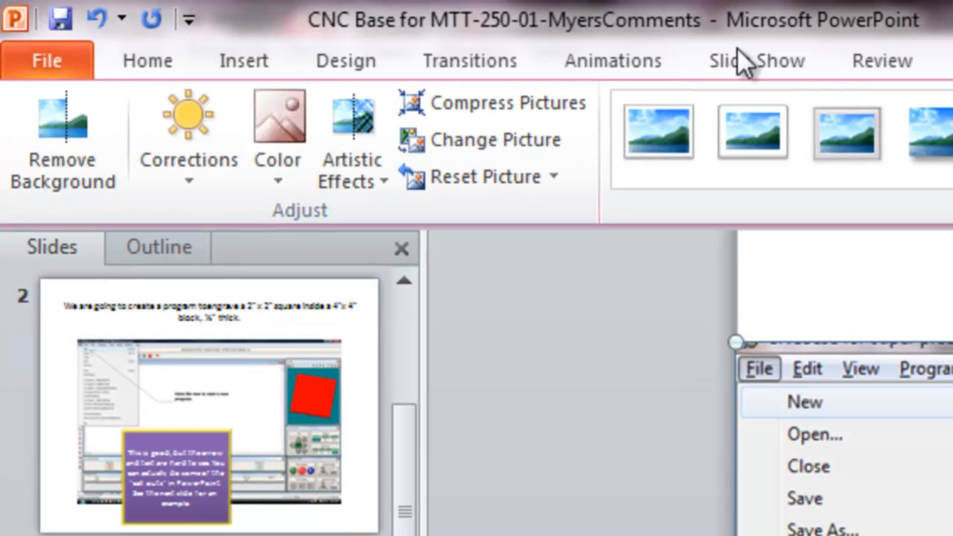
Step: Draw a rectangle about 1.09" wide and 0.92" high over the screenshot's File menu corner
left_click(247, 58)
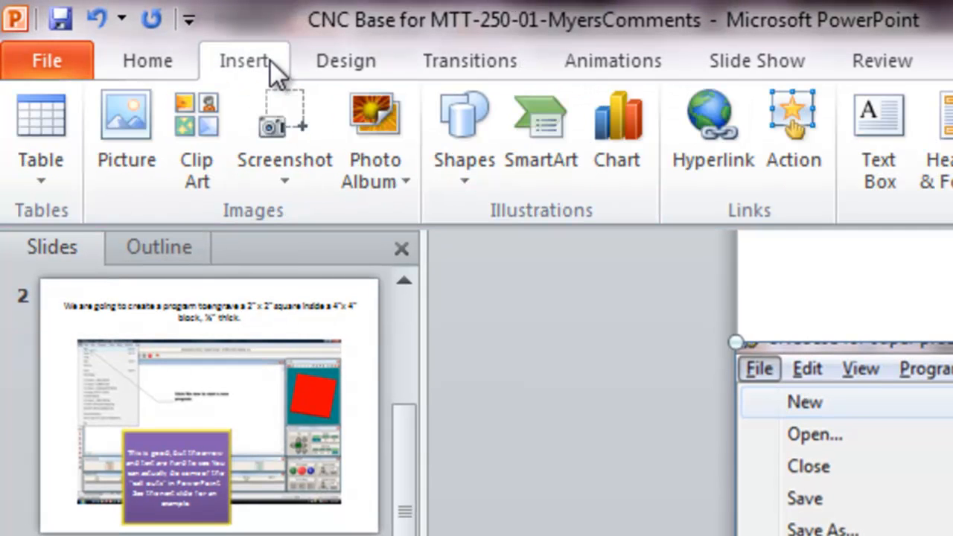
left_click(483, 165)
left_click(550, 246)
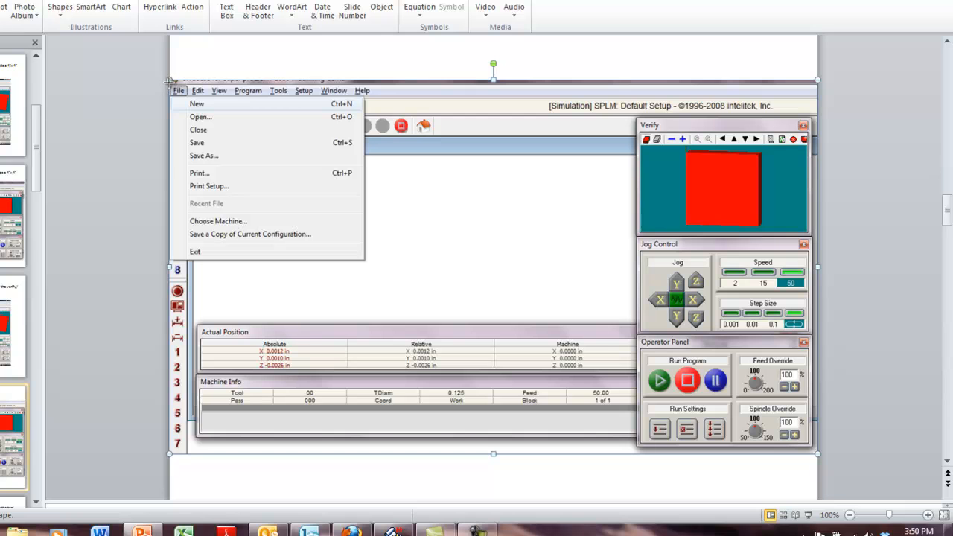
left_click_drag(168, 77, 240, 137)
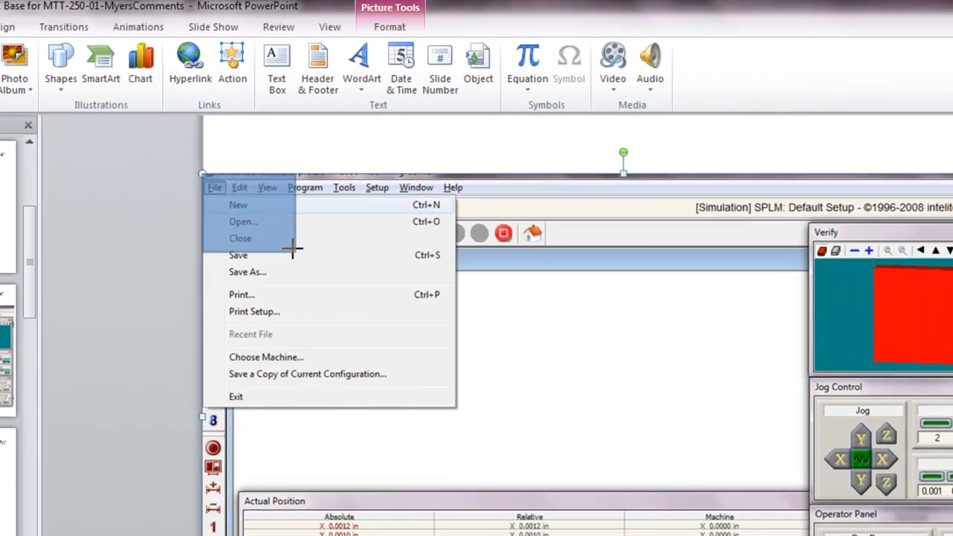
left_click_drag(292, 248, 293, 249)
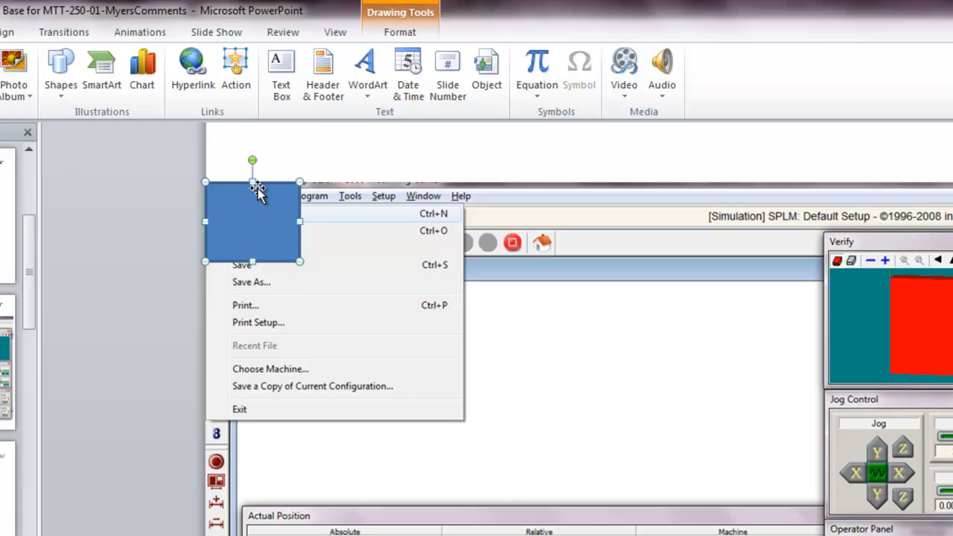
Step: Remove the rectangle's fill and change its outline color to standard red
double_click(260, 212)
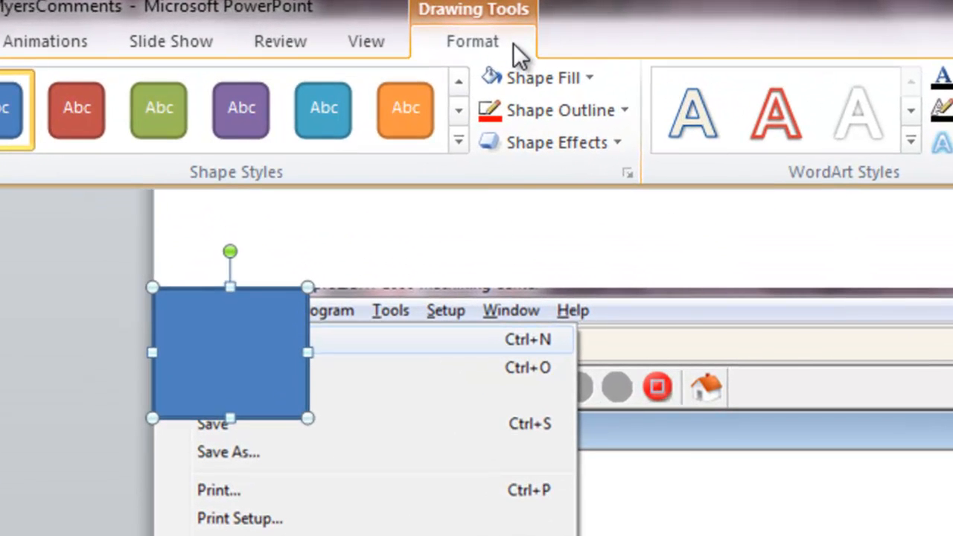
left_click(589, 81)
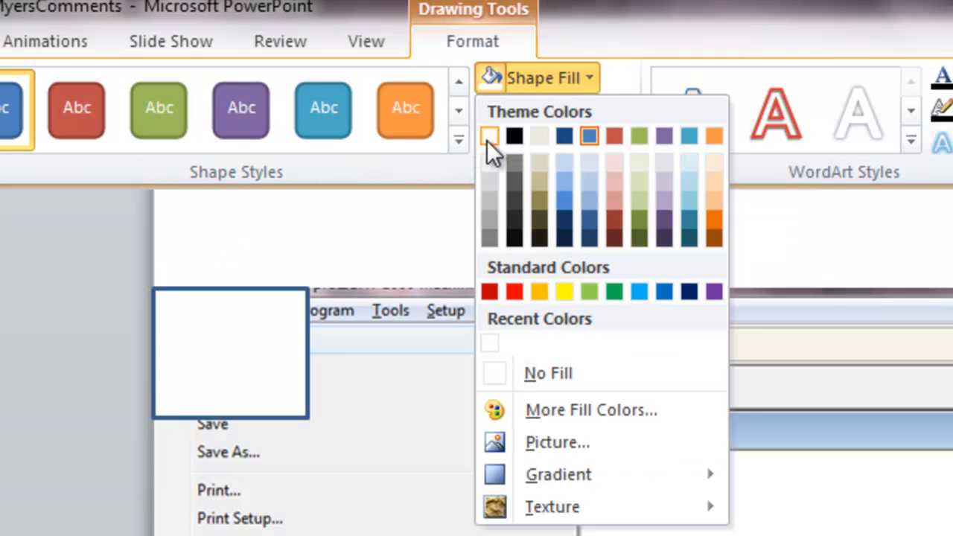
left_click(526, 372)
left_click(616, 109)
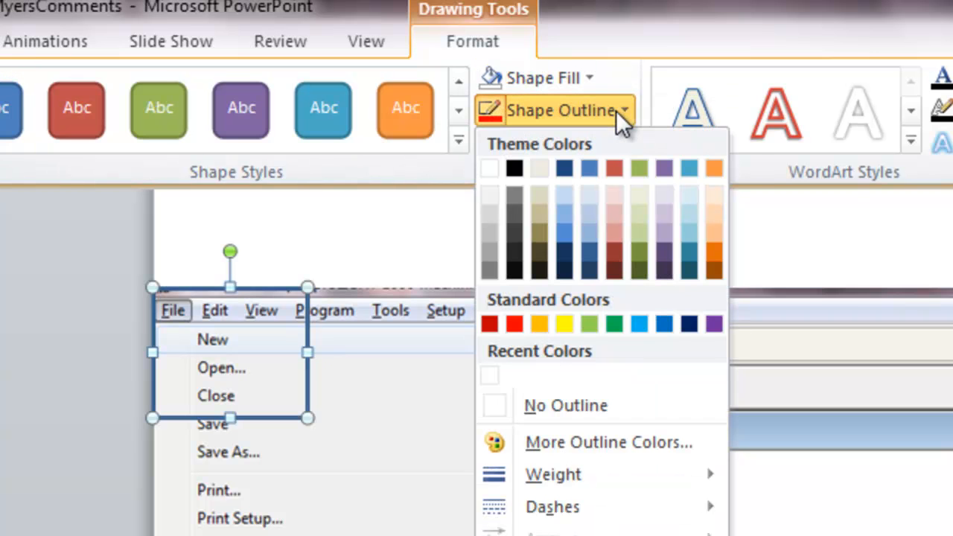
left_click(513, 322)
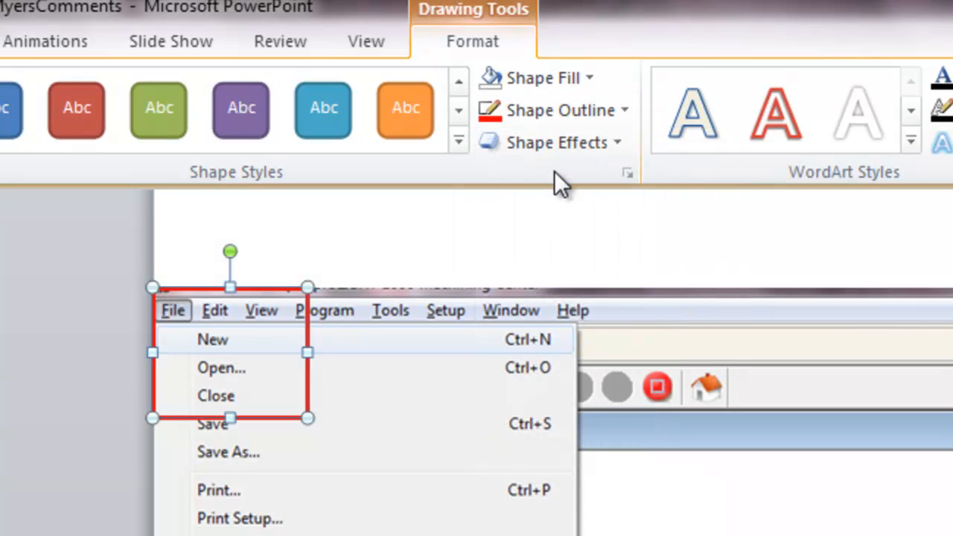
Step: Set the rectangle's outline weight to 4½ pt and shrink it to about 0.76" by 0.58" around File and New
left_click(617, 117)
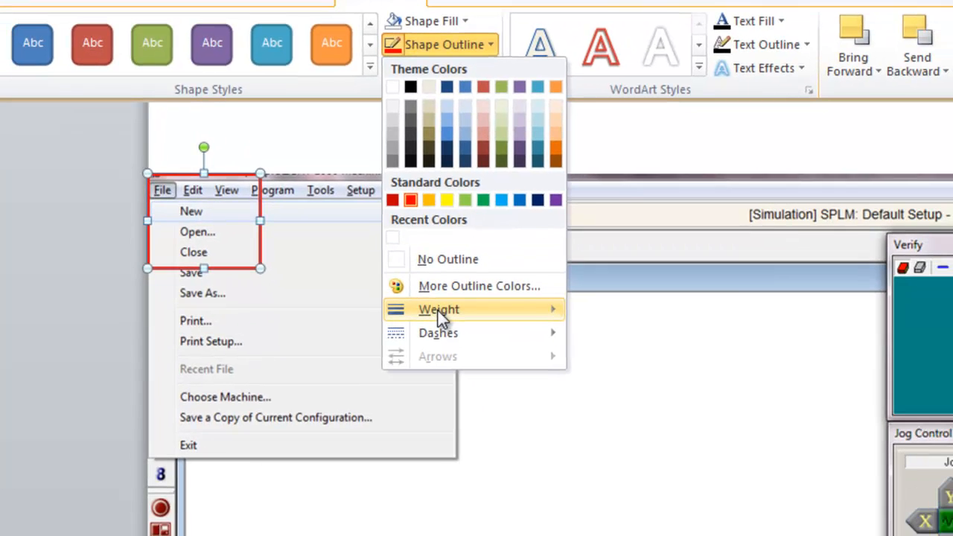
mouse_move(433, 304)
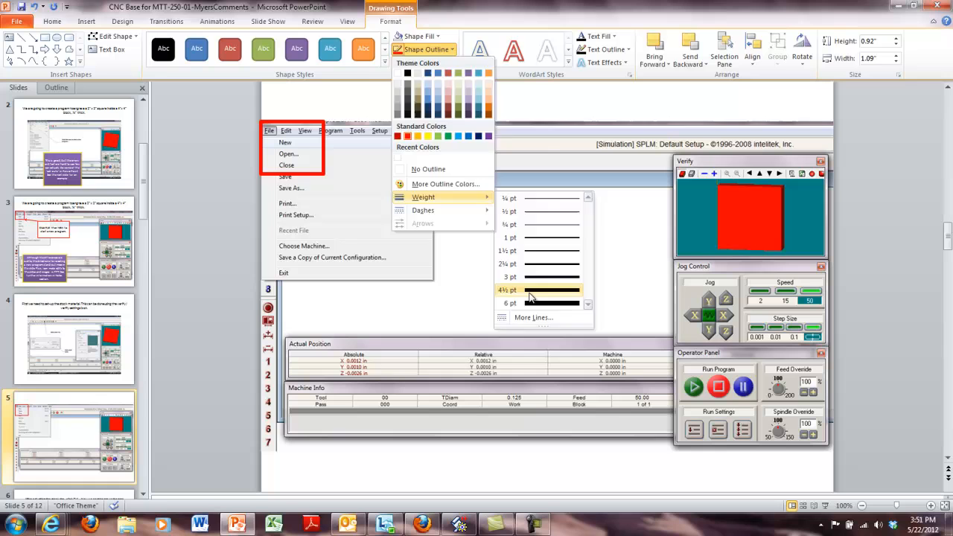
left_click(625, 469)
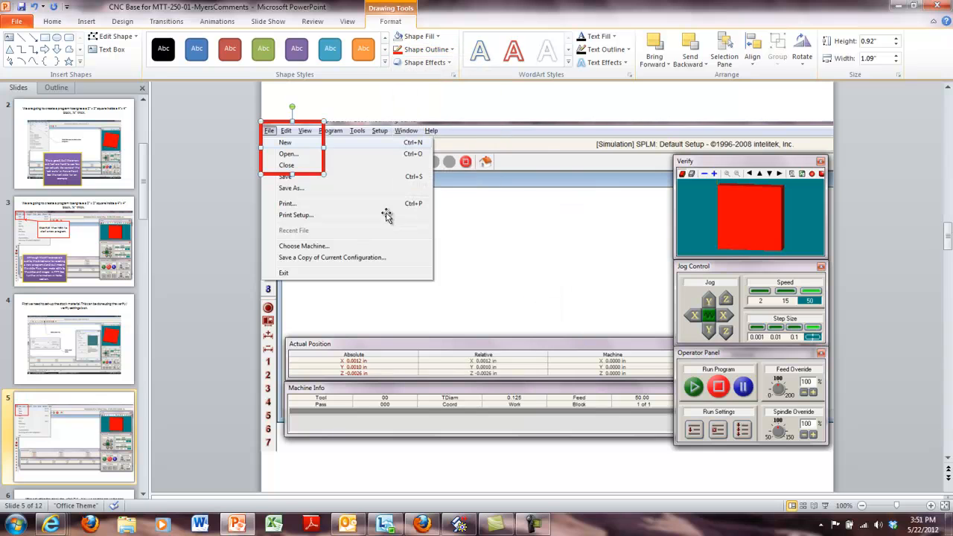
left_click_drag(323, 174, 303, 154)
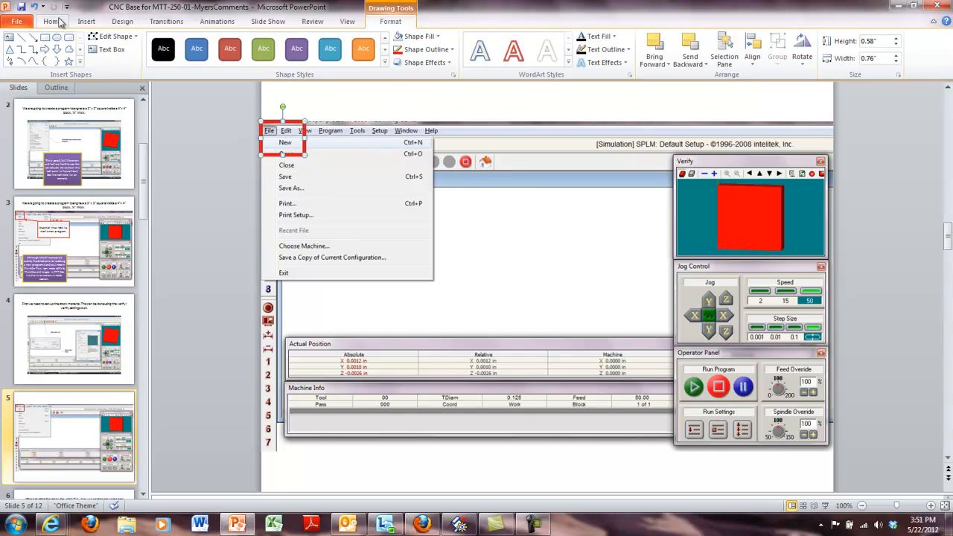
Step: Draw a second rectangle about 2.83" wide and 1.83" high in the blank area beside the opened File menu
left_click(87, 22)
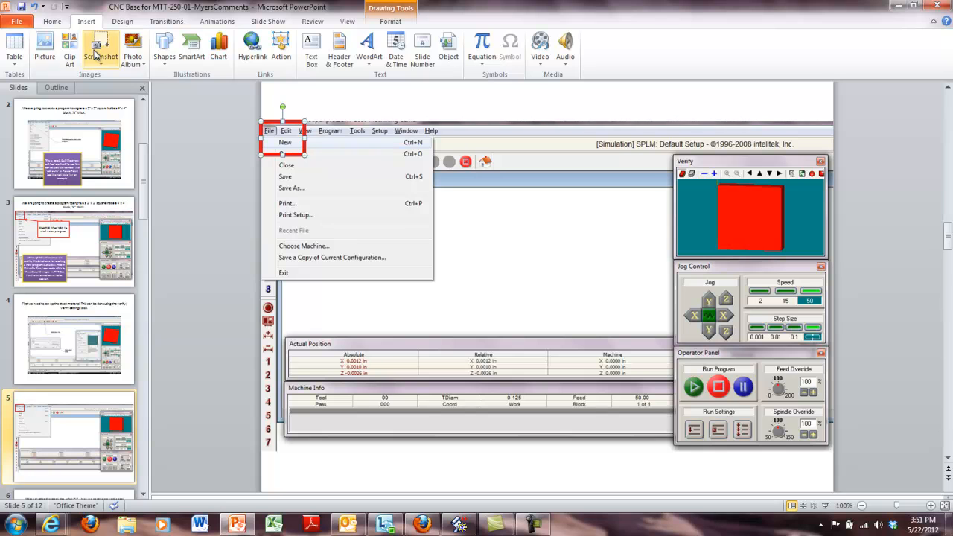
left_click(159, 47)
left_click(198, 89)
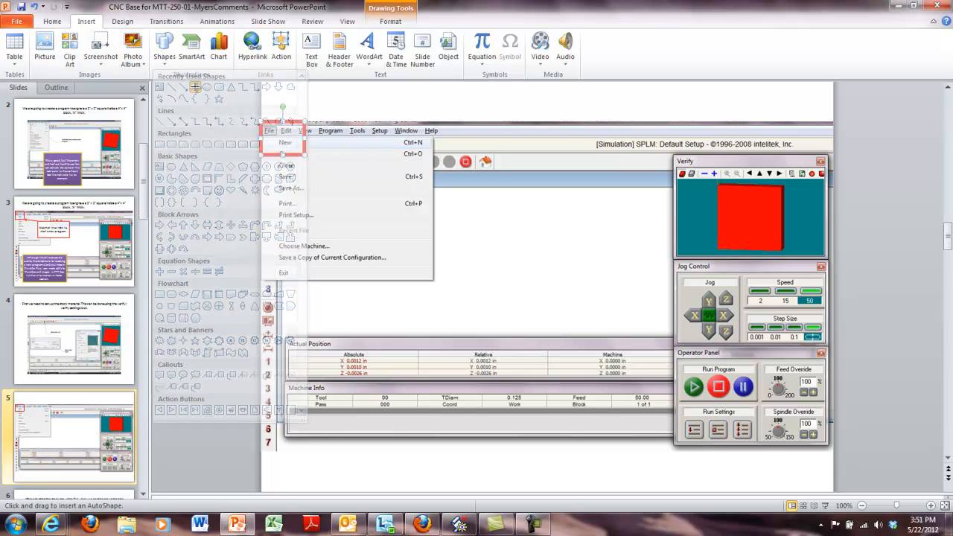
mouse_move(445, 212)
left_mouse_down()
mouse_move(500, 279)
mouse_move(609, 317)
left_mouse_up()
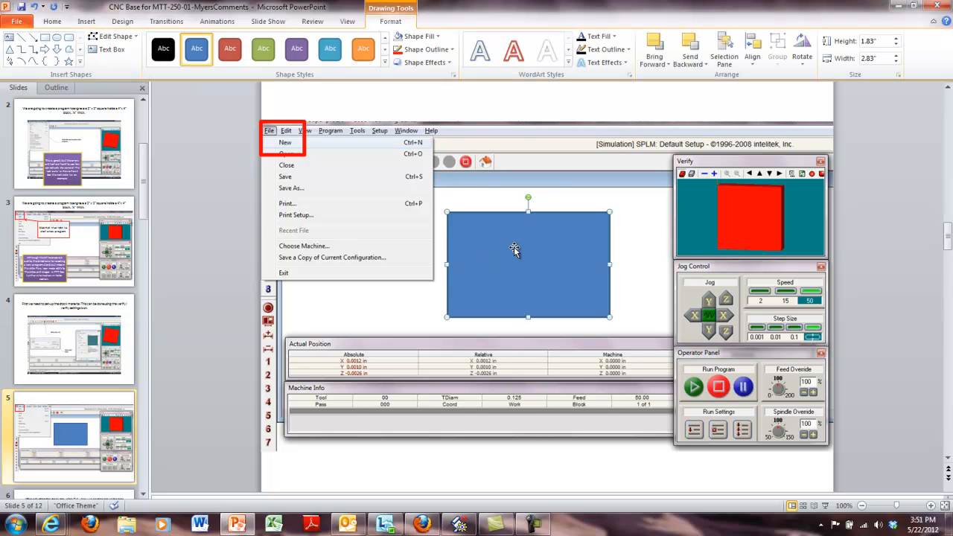
Step: Fill the second rectangle with white at 20% transparency and move it so it partly overlaps the File menu
left_click(435, 38)
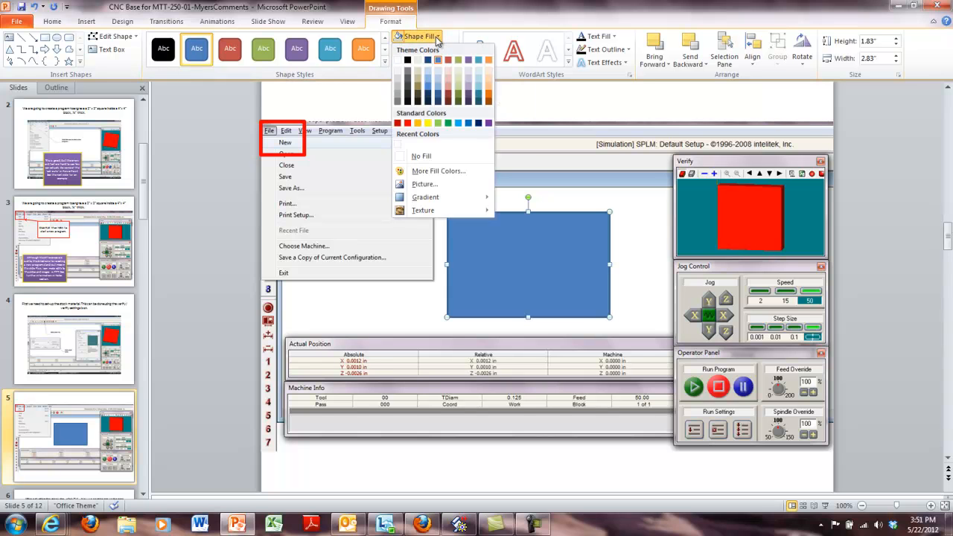
left_click(398, 61)
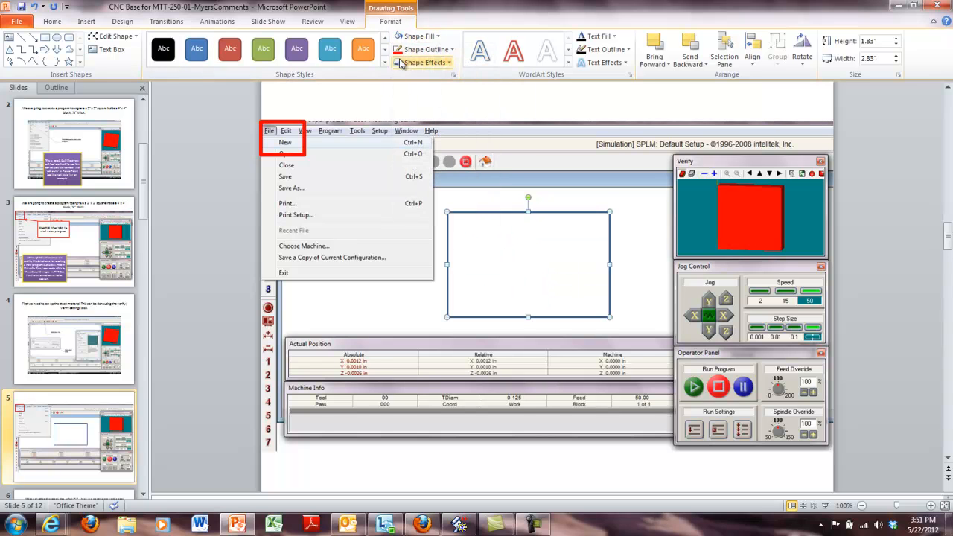
left_click(438, 37)
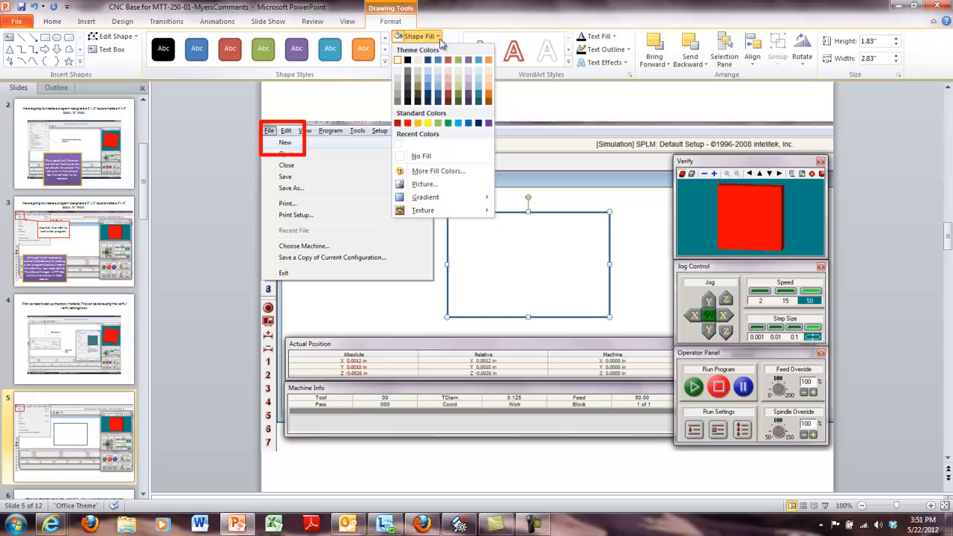
left_click(438, 171)
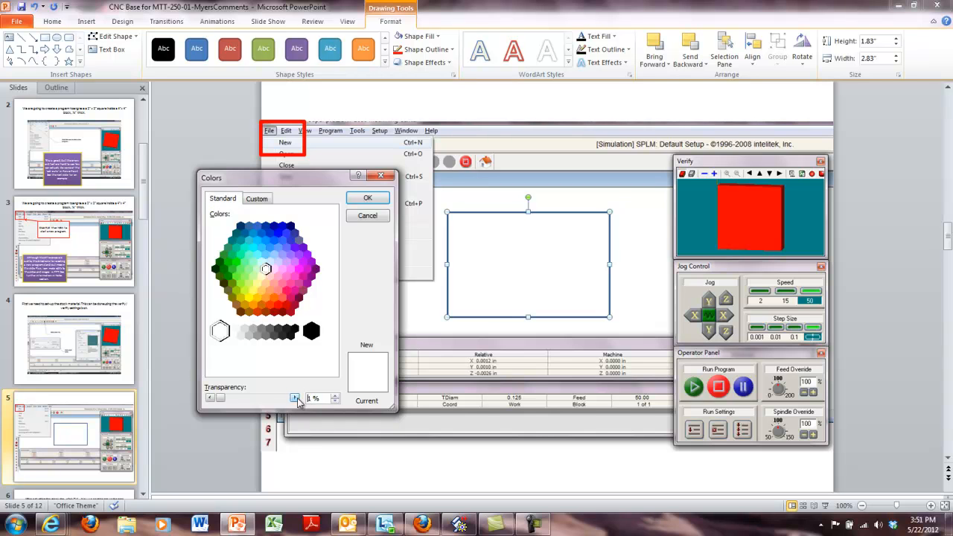
key("BackSpace")
type("20")
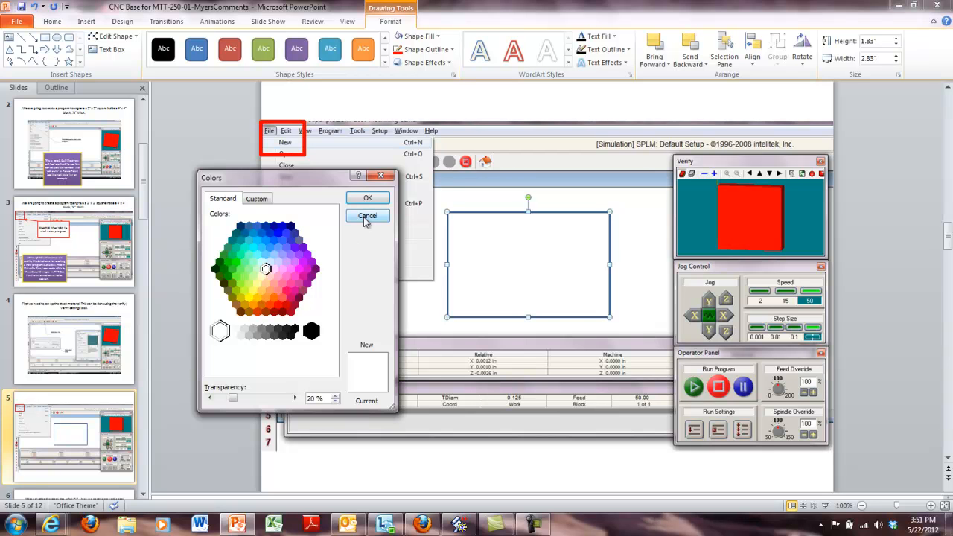
left_click(367, 197)
left_click_drag(570, 281, 482, 259)
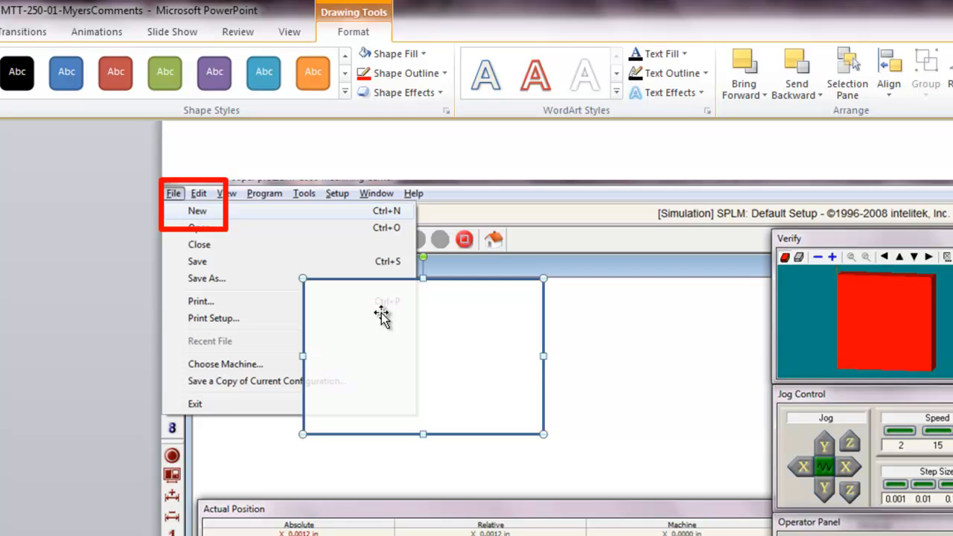
Step: Give the white rectangle a red outline with a weight of 4½ pt
left_click(445, 73)
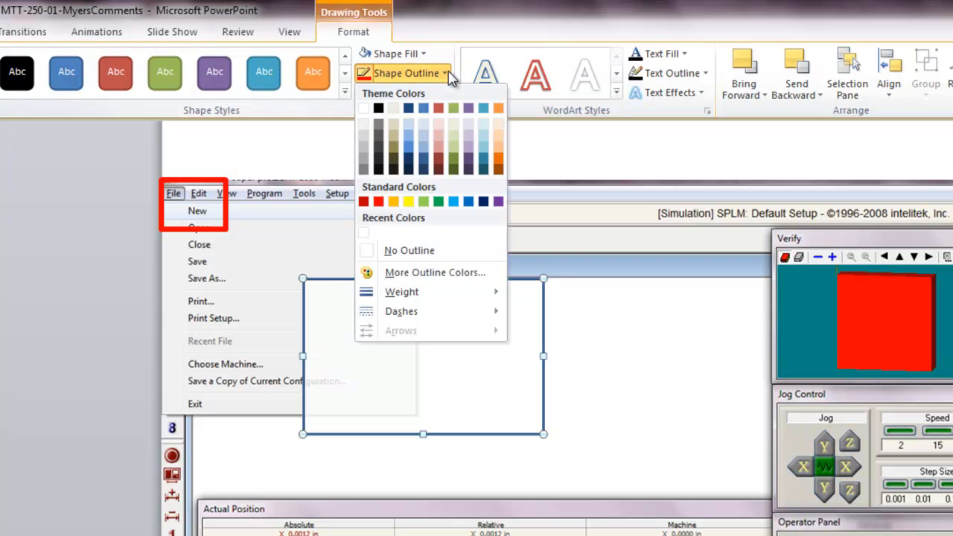
left_click(378, 201)
left_click(436, 74)
mouse_move(402, 291)
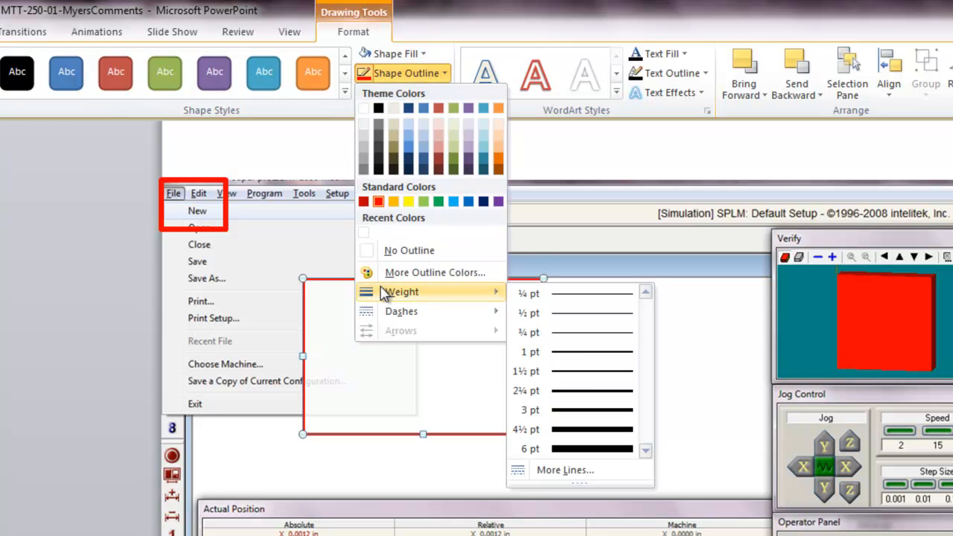
left_click(564, 430)
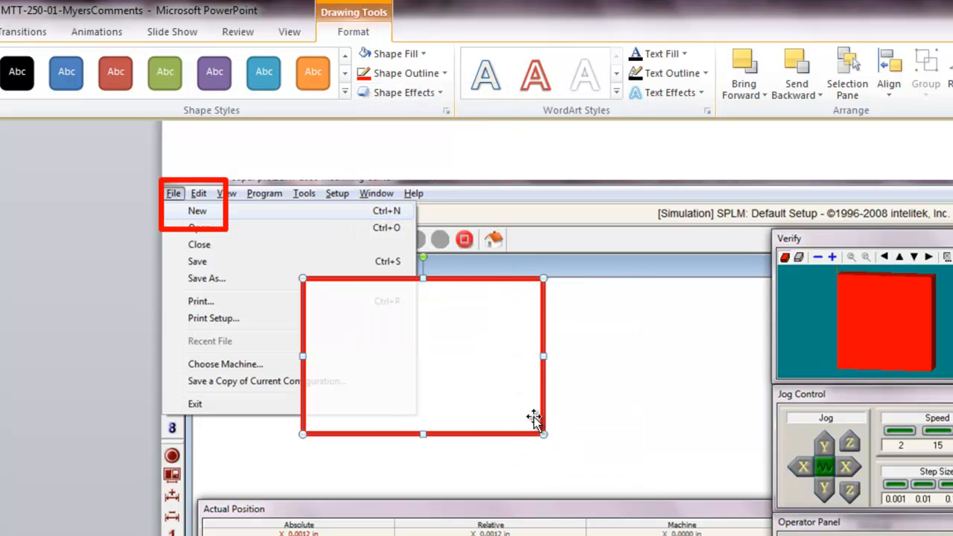
Step: Add the text "Click FILE → NEW to open a new program." inside the white rectangle
right_click(413, 337)
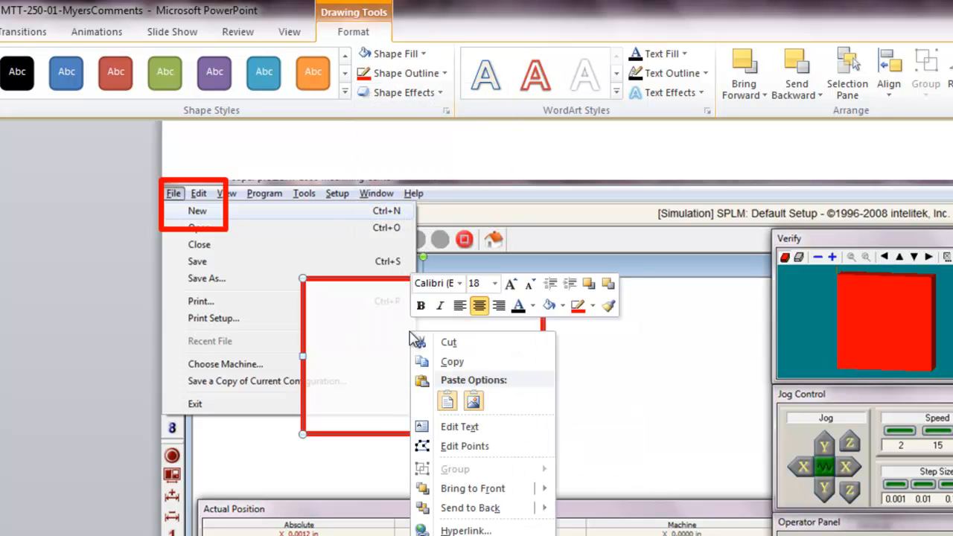
left_click(460, 427)
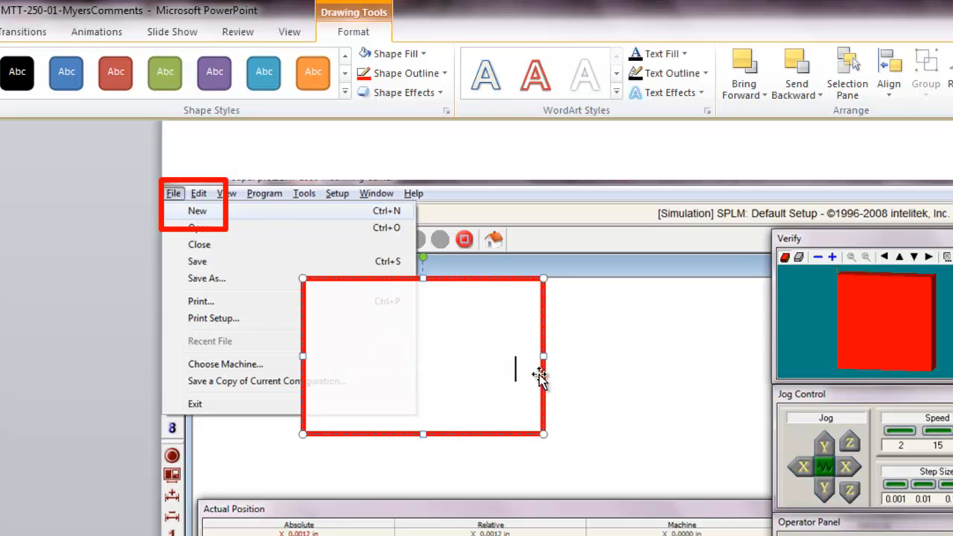
Step: Color the instruction text black and reduce the box's height to fit closer around the two lines
left_click_drag(515, 365, 137, 237)
left_click(0, 32)
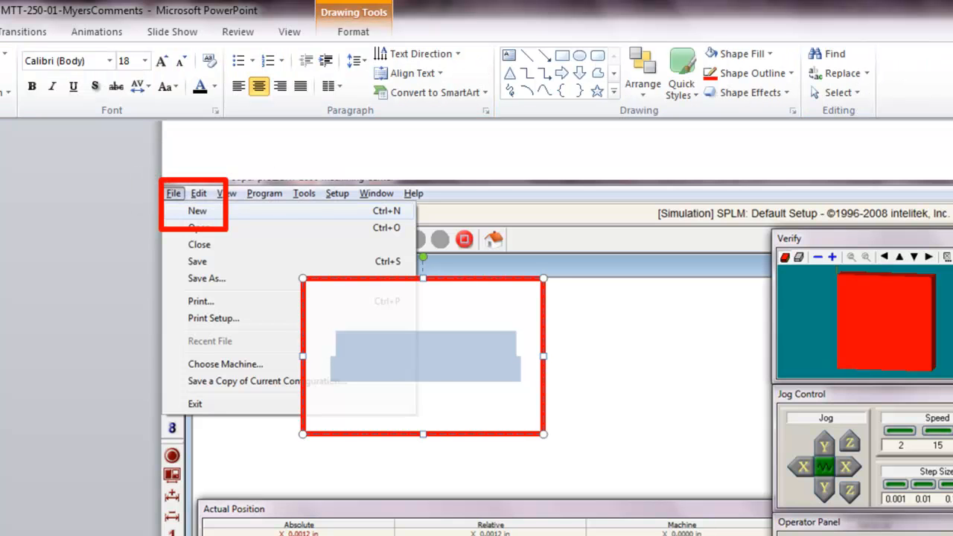
left_click(203, 88)
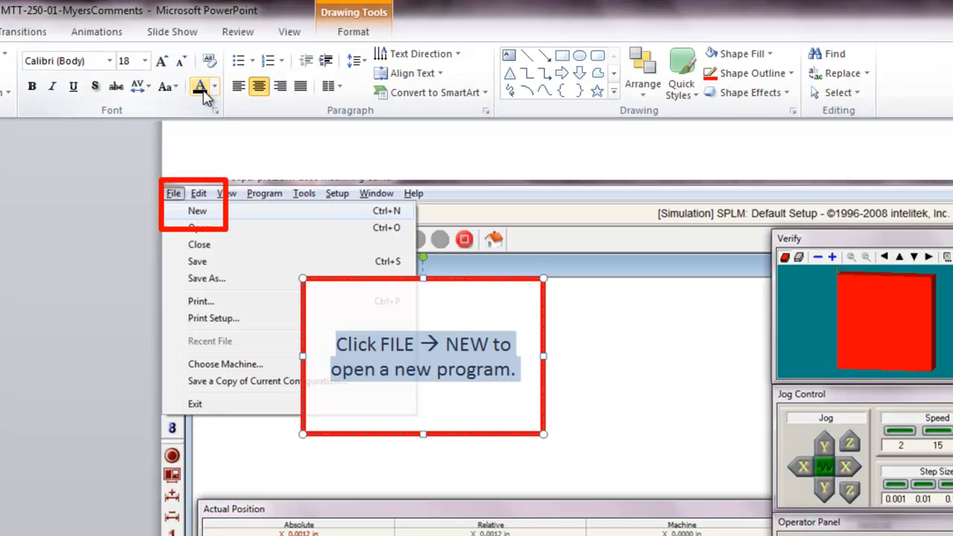
left_click(442, 322)
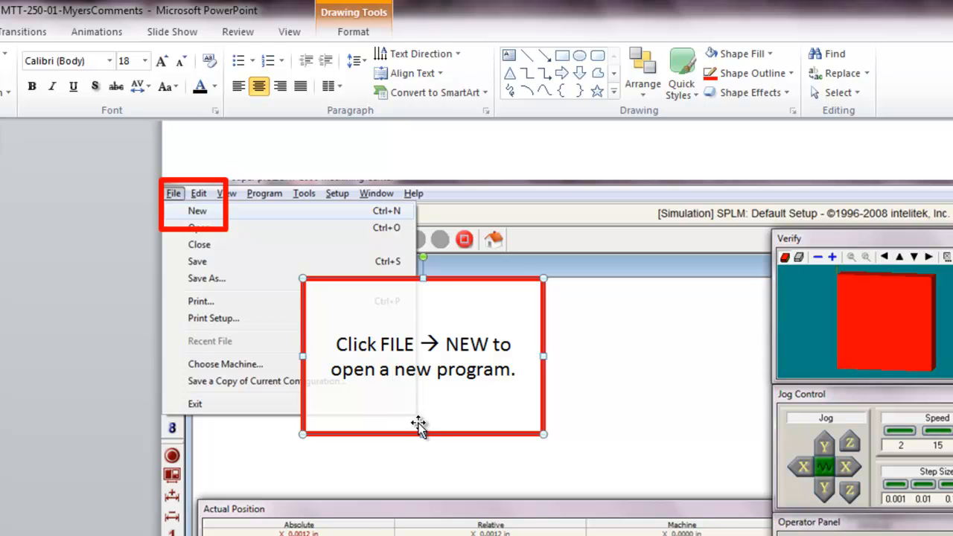
left_click_drag(423, 434, 425, 378)
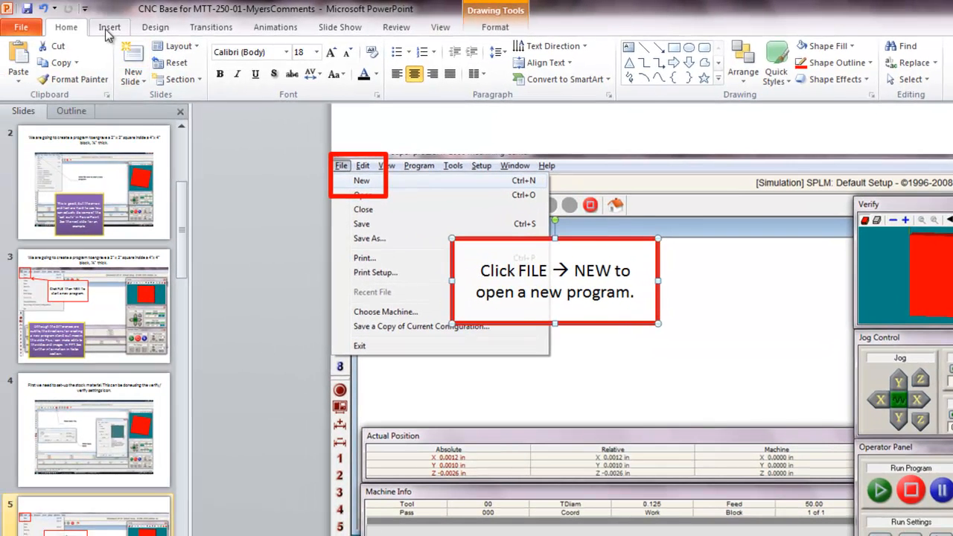
Step: Draw an arrow from the text box's upper-left corner to the lower-right corner of the red frame around File and New
left_click(107, 29)
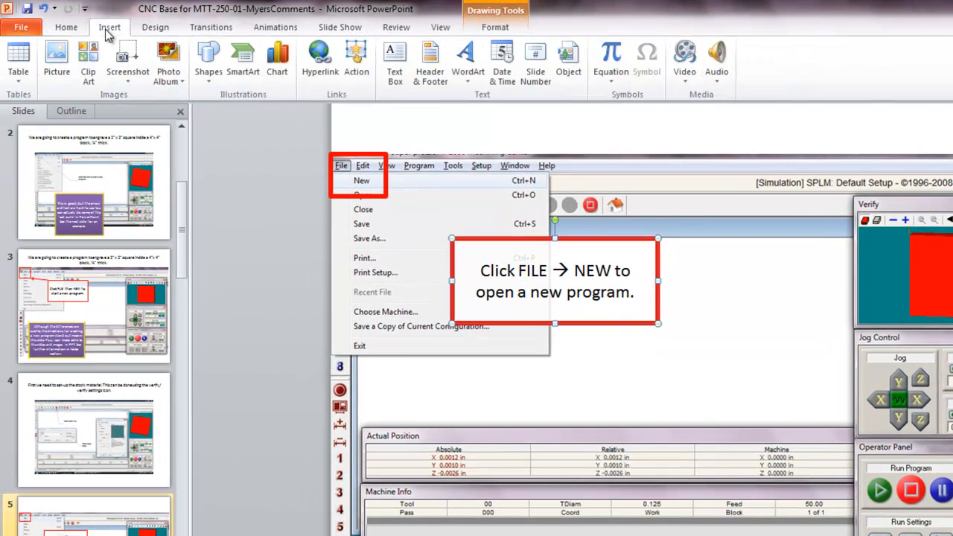
left_click(208, 60)
left_click(226, 110)
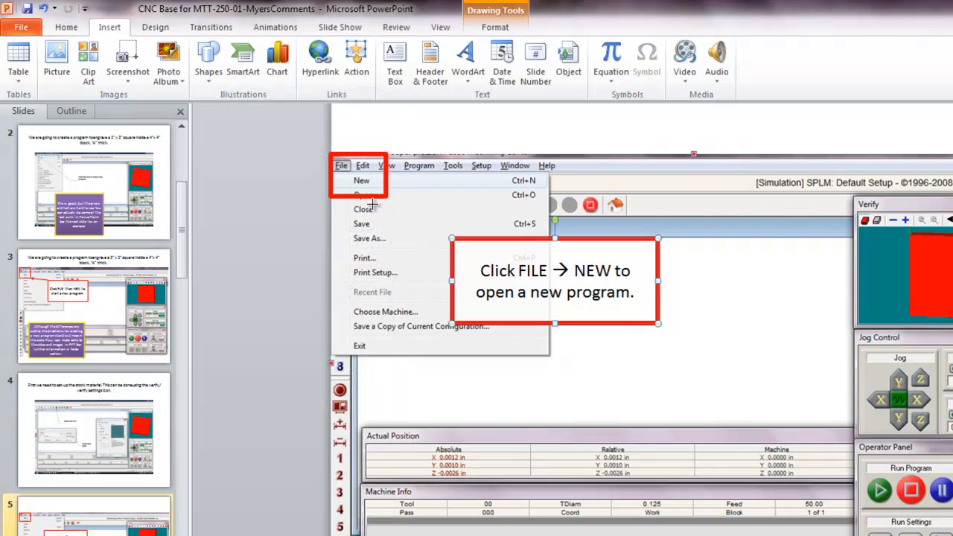
left_click_drag(451, 239, 526, 313)
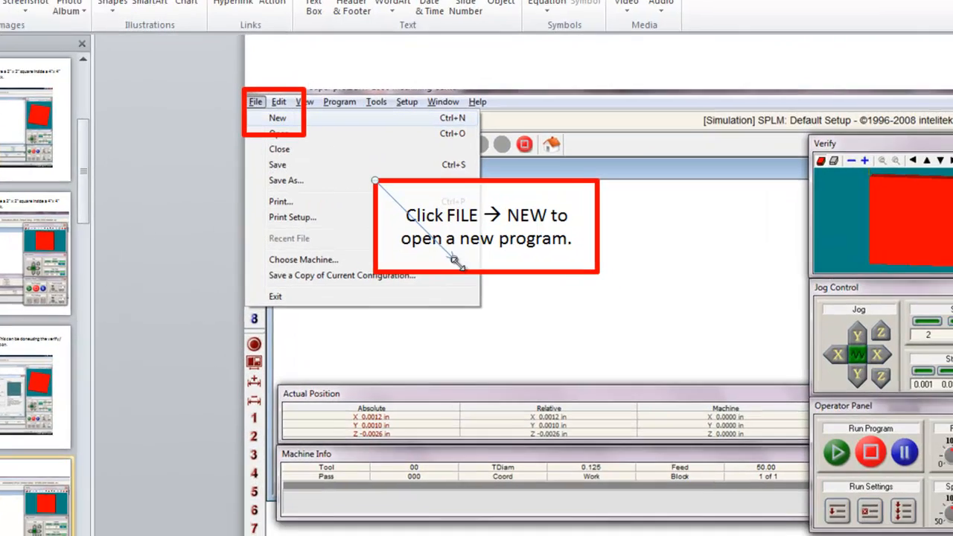
left_click_drag(453, 260, 304, 133)
left_click_drag(199, 58, 196, 56)
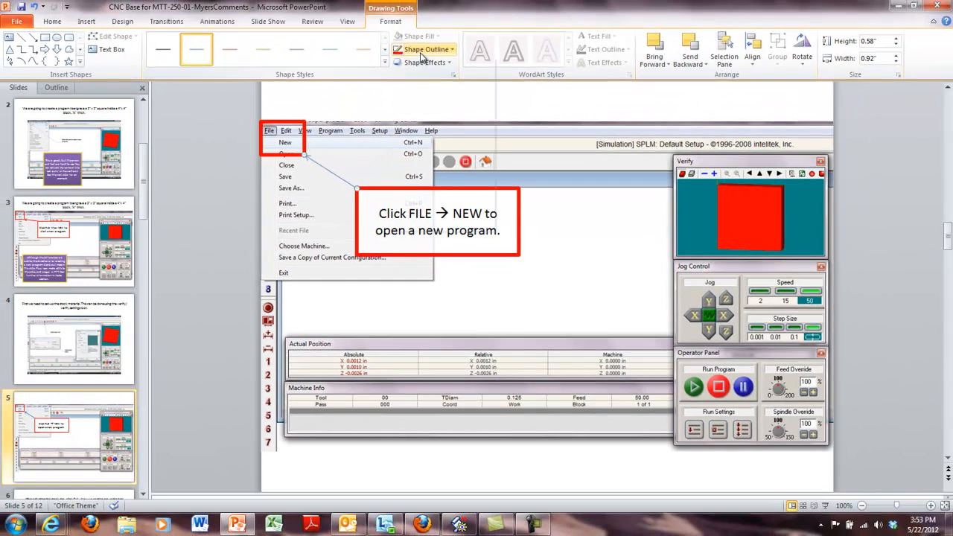
Step: Color the arrow standard red and open its line weight choices
left_click(423, 50)
left_click(407, 135)
left_click(424, 49)
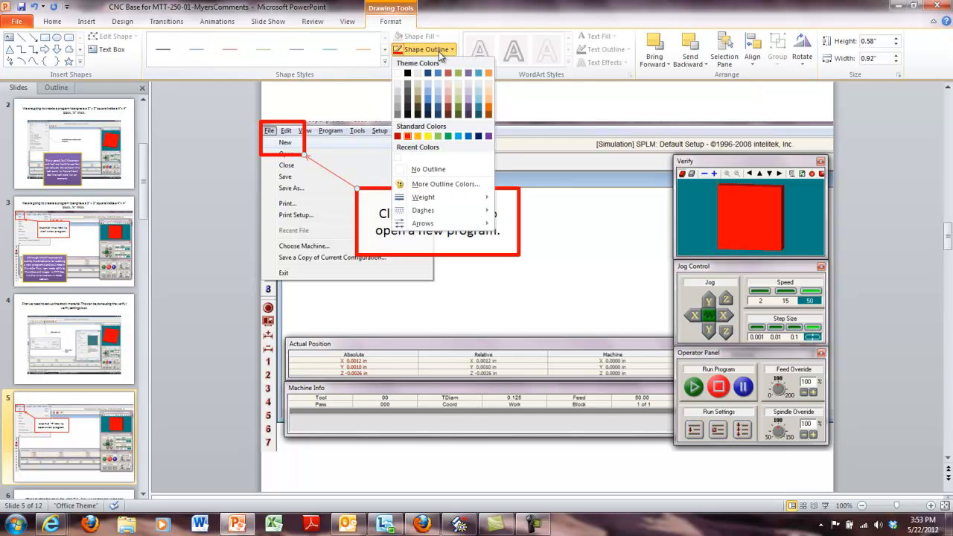
mouse_move(439, 197)
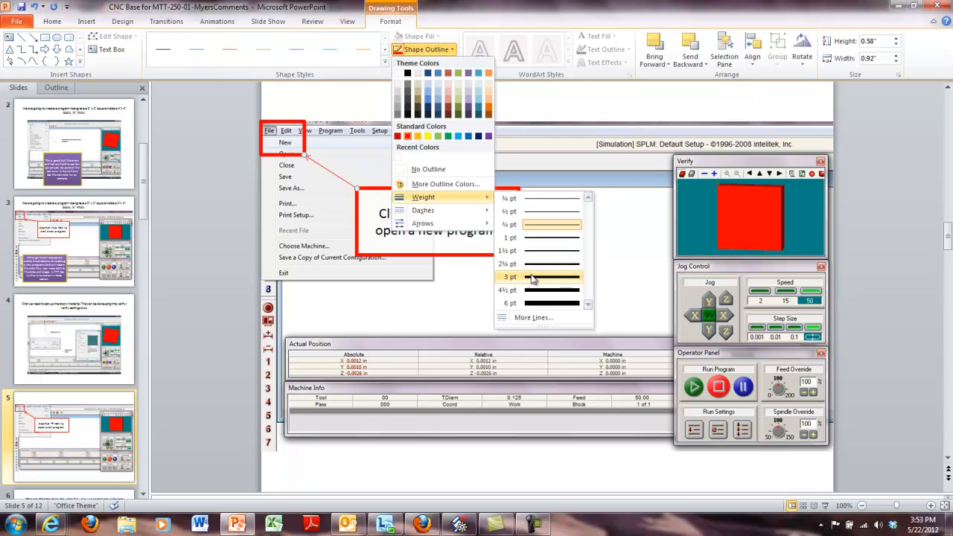